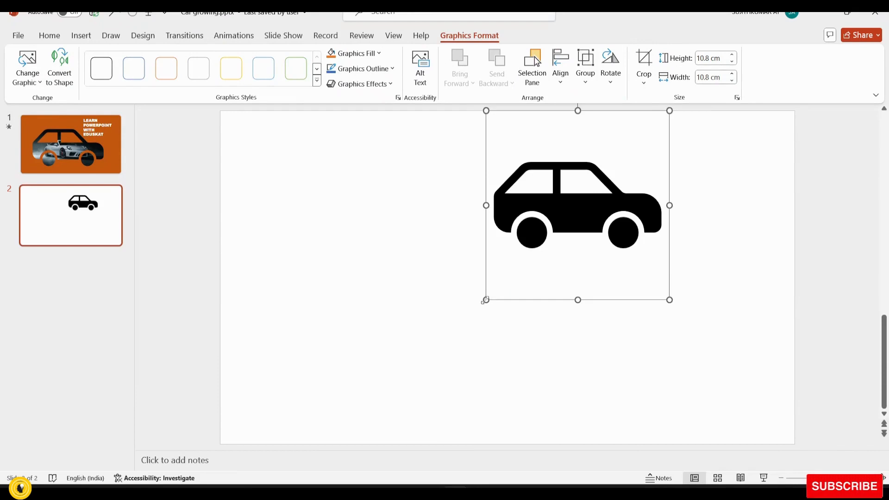
# Step: Enlarge the car icon on slide 2 to about 18.5 cm square near the slide's centre and convert it to shapes
pyautogui.moveTo(486, 300); pyautogui.dragTo(405, 433)
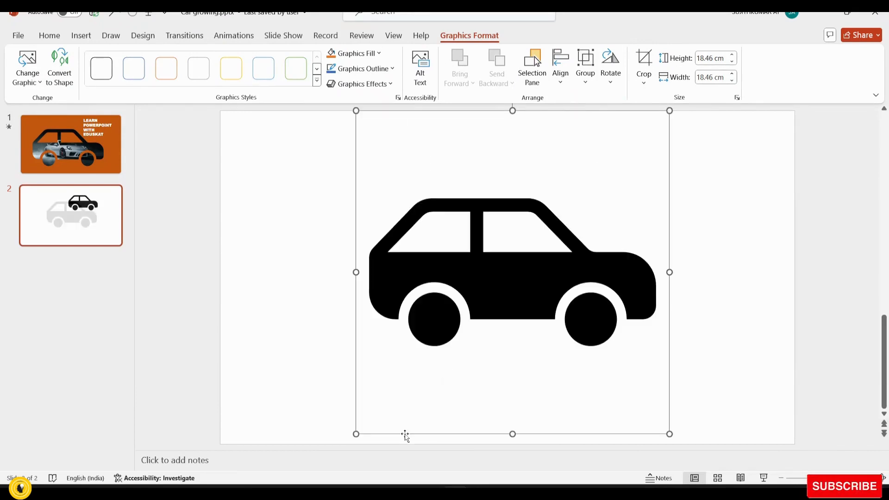
pyautogui.moveTo(520, 292)
pyautogui.mouseDown()
pyautogui.moveTo(510, 291)
pyautogui.moveTo(524, 289)
pyautogui.mouseUp()
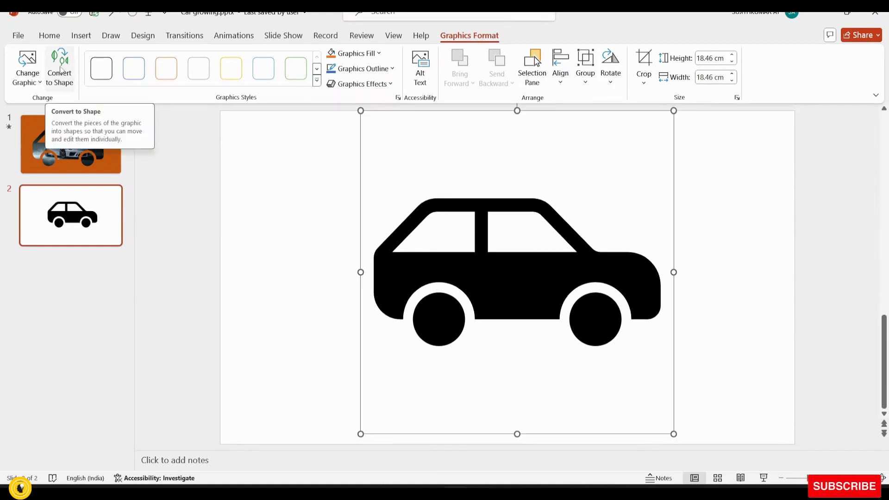
pyautogui.click(60, 69)
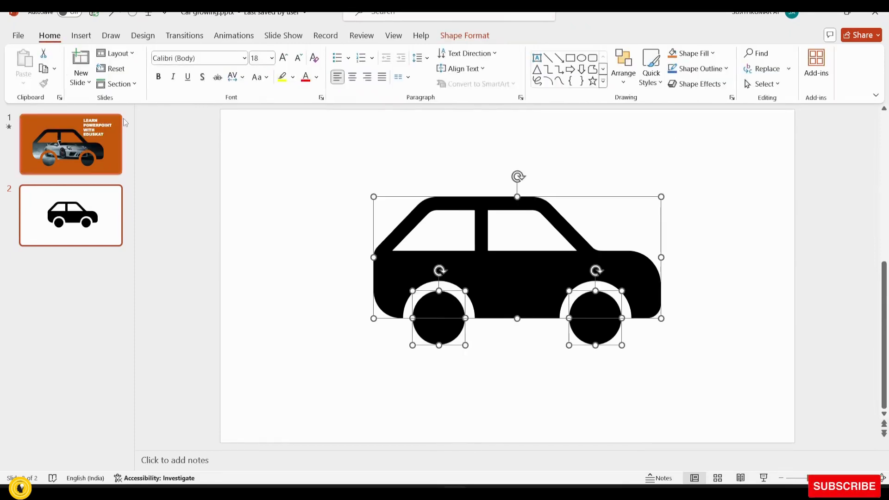
pyautogui.click(199, 132)
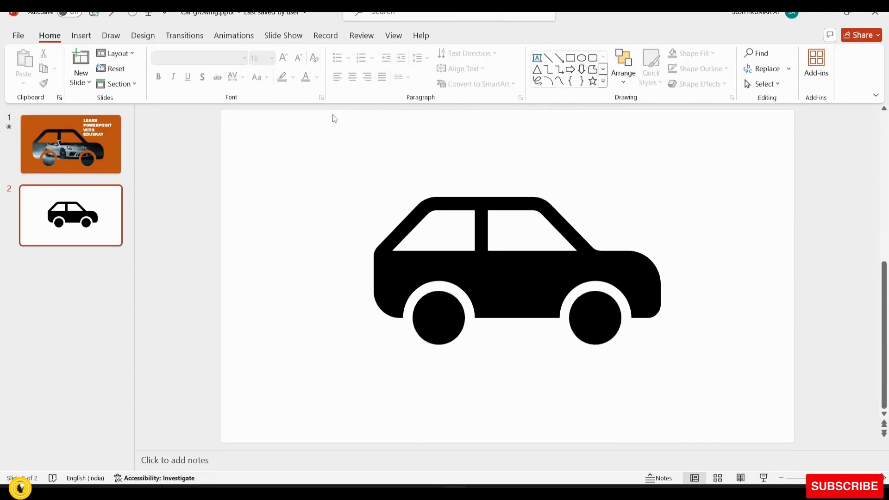
# Step: Draw a rectangle covering the whole slide, 19.05 cm high and 33.87 cm wide, with no outline
pyautogui.click(570, 57)
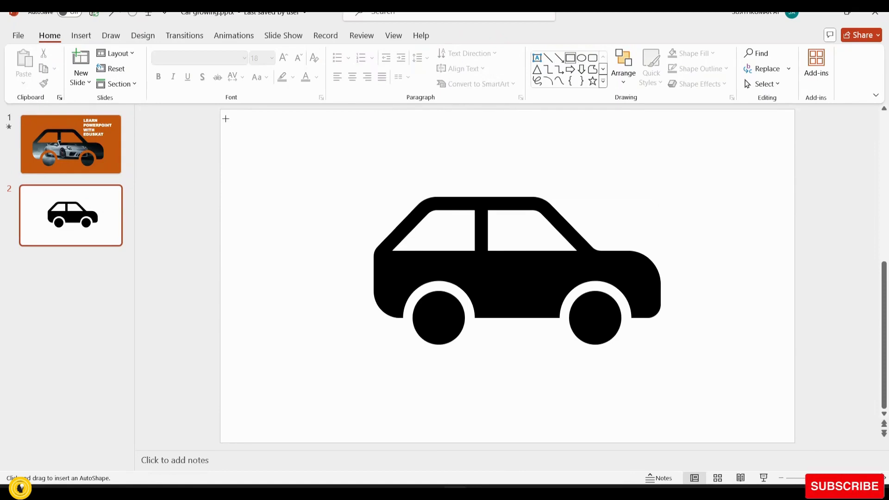
pyautogui.moveTo(219, 109); pyautogui.dragTo(794, 442)
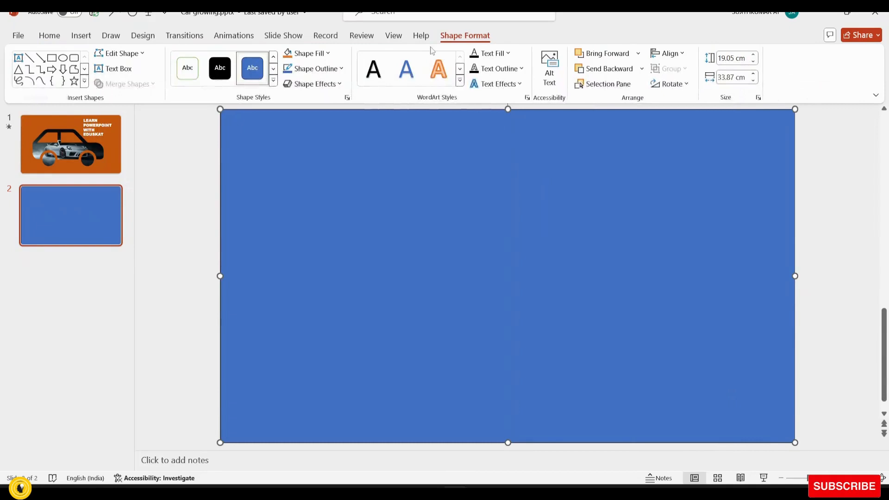
pyautogui.click(342, 70)
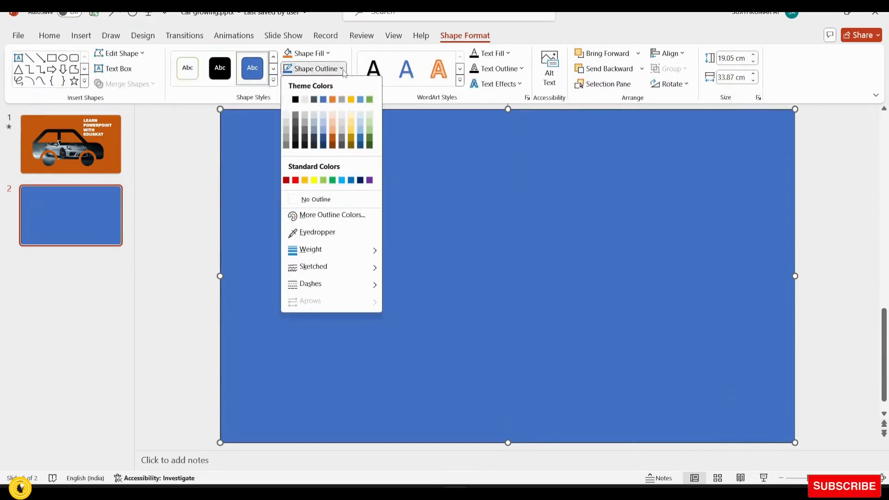
pyautogui.click(312, 200)
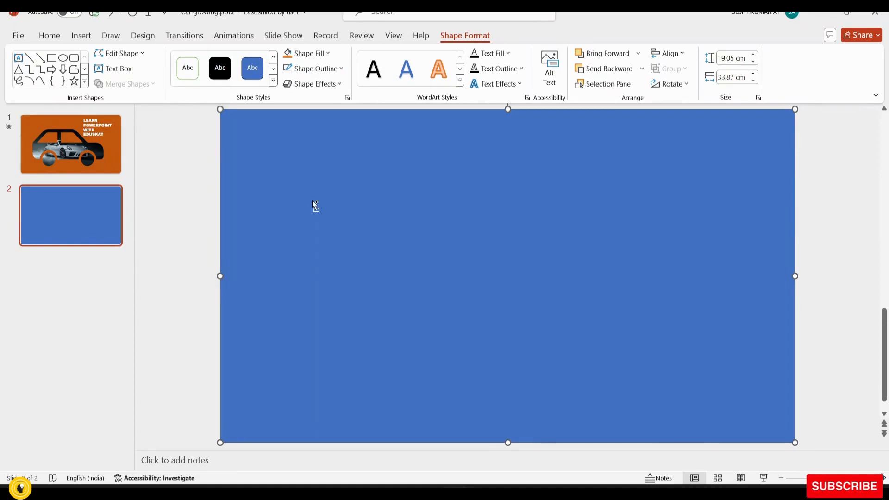
# Step: Merge the full-slide rectangle and all the car shapes with Combine to cut out the car silhouette
pyautogui.hotkey('ctrl', 'a')
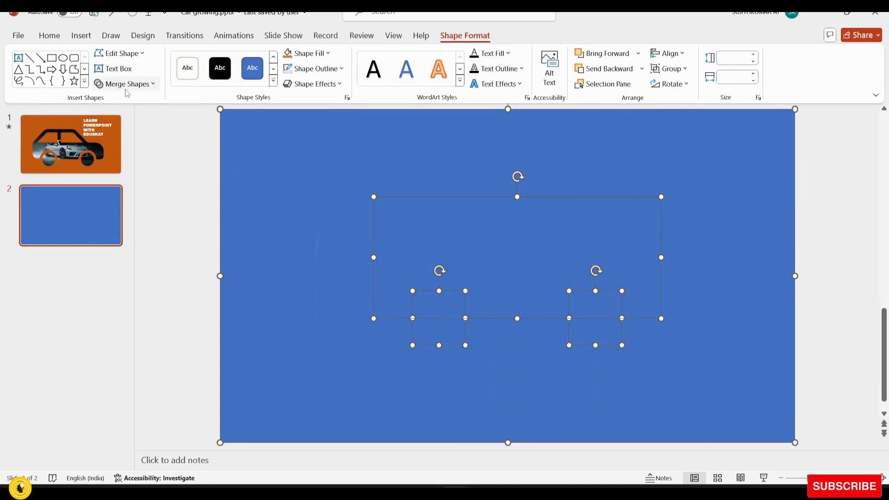
pyautogui.click(151, 87)
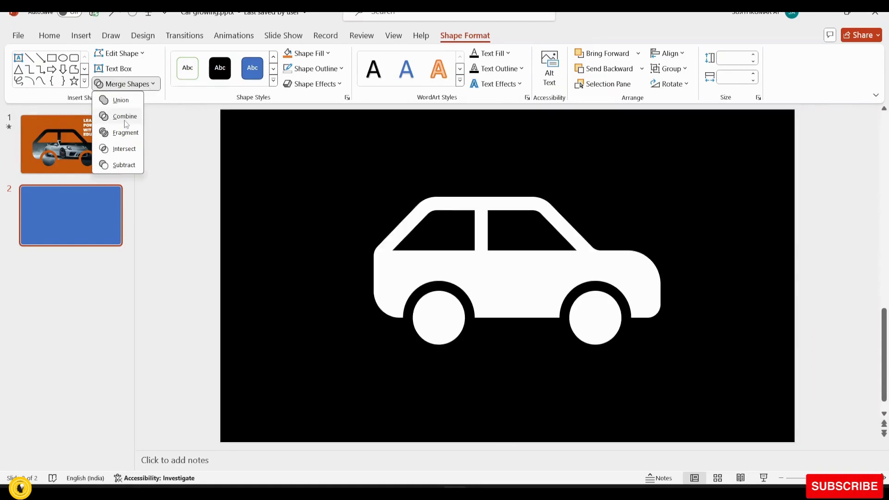
pyautogui.click(124, 117)
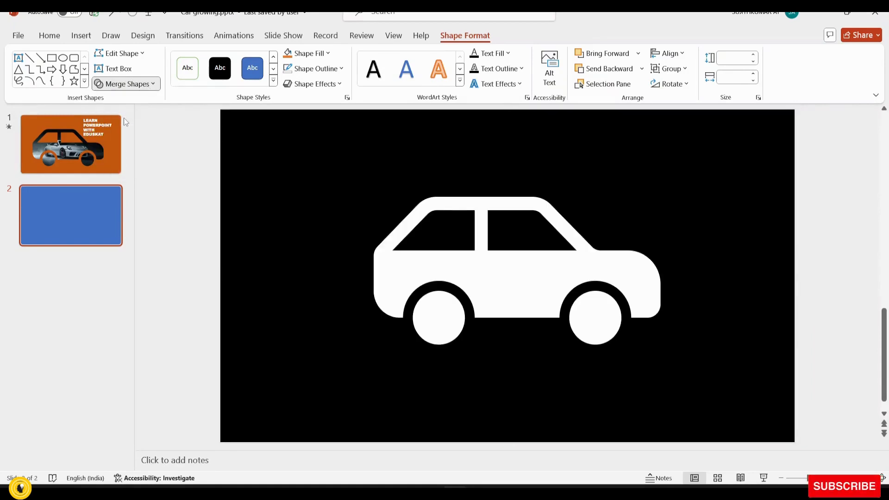
pyautogui.press('Escape')
# Step: Fill the combined cutout shape with the dark orange theme colour
pyautogui.click(283, 163)
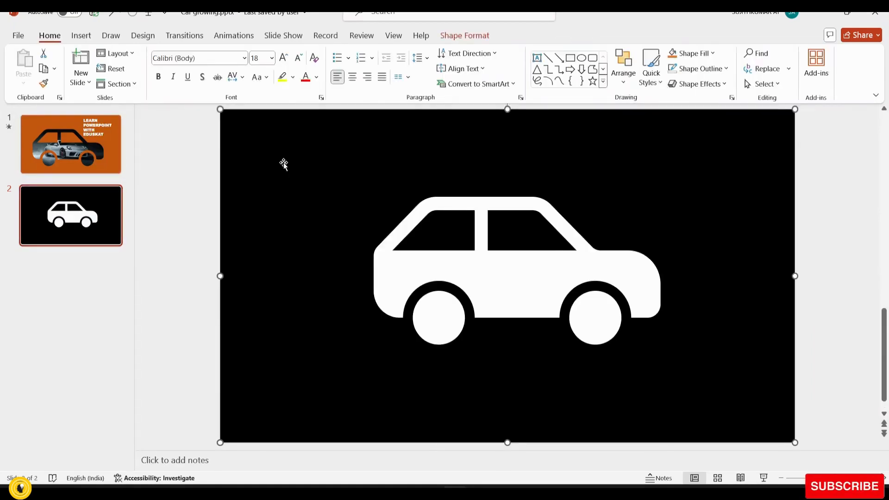
pyautogui.click(471, 37)
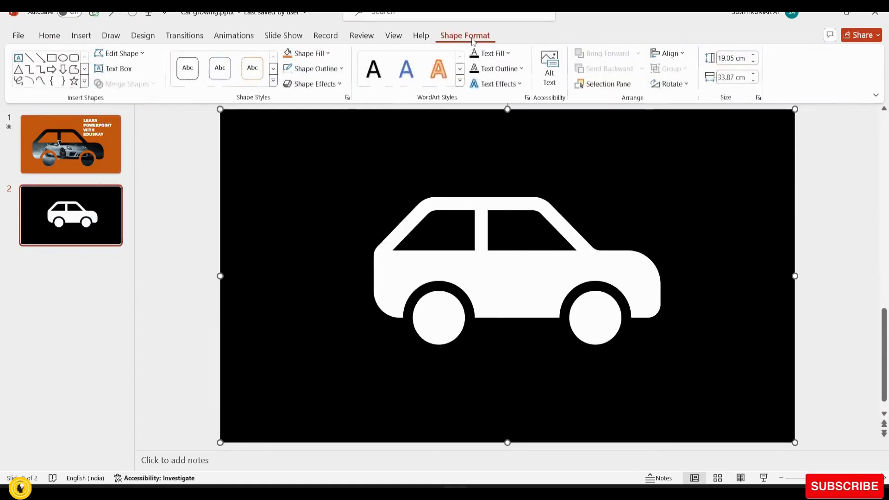
pyautogui.click(328, 54)
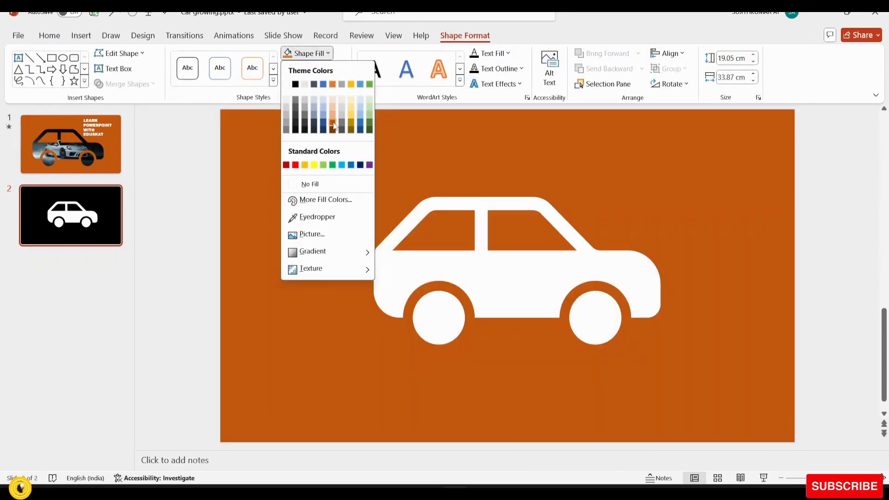
pyautogui.click(332, 123)
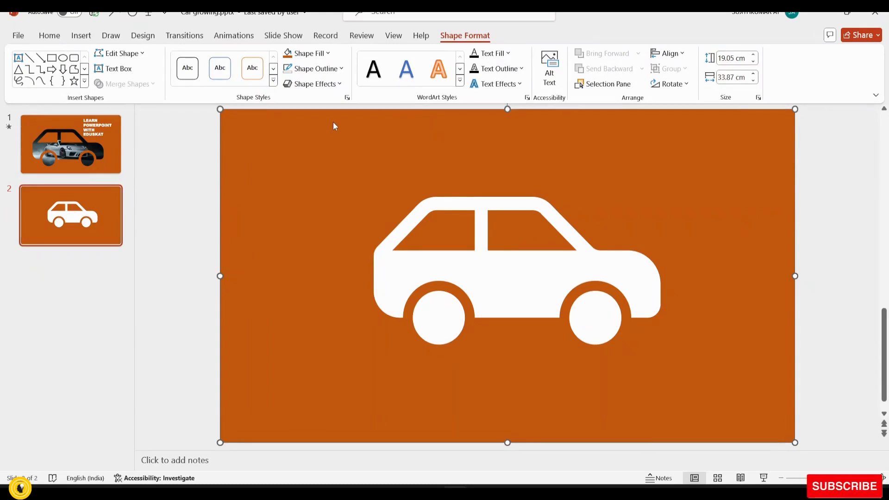
# Step: Copy the sports car picture from slide 1 and paste it onto slide 2
pyautogui.click(79, 157)
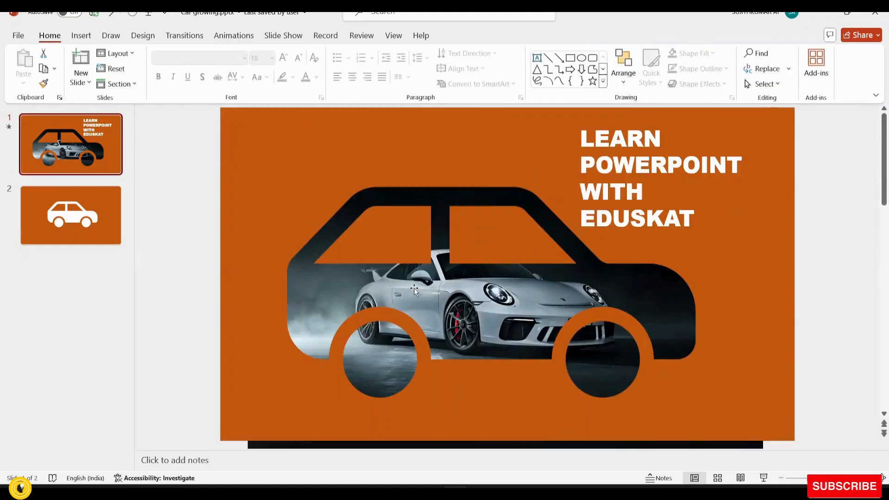
pyautogui.click(412, 290)
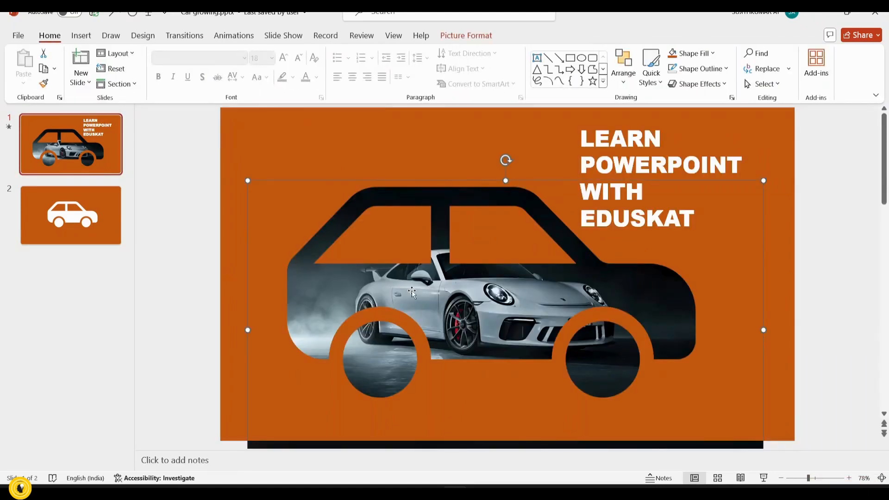
pyautogui.hotkey('ctrl', 'c')
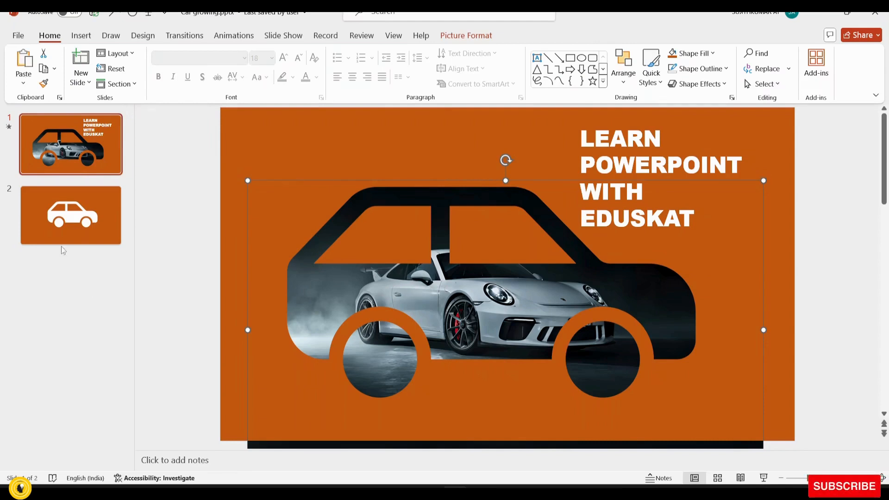
pyautogui.click(68, 221)
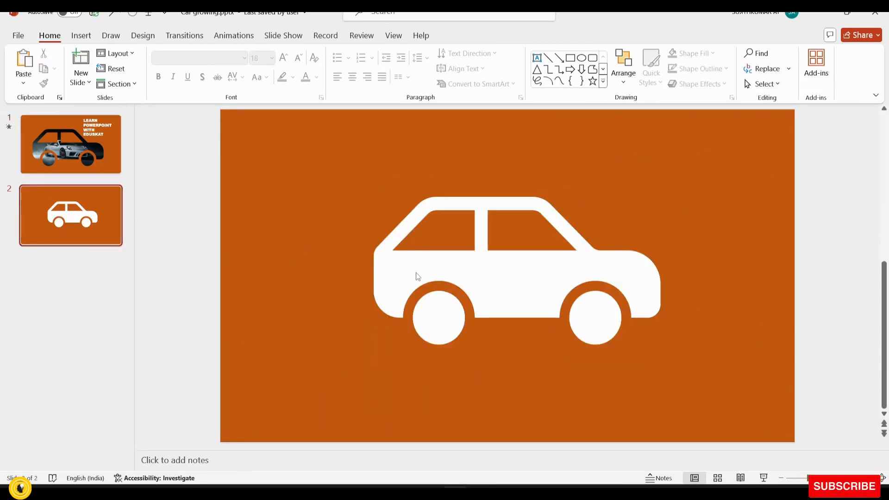
pyautogui.hotkey('ctrl', 'v')
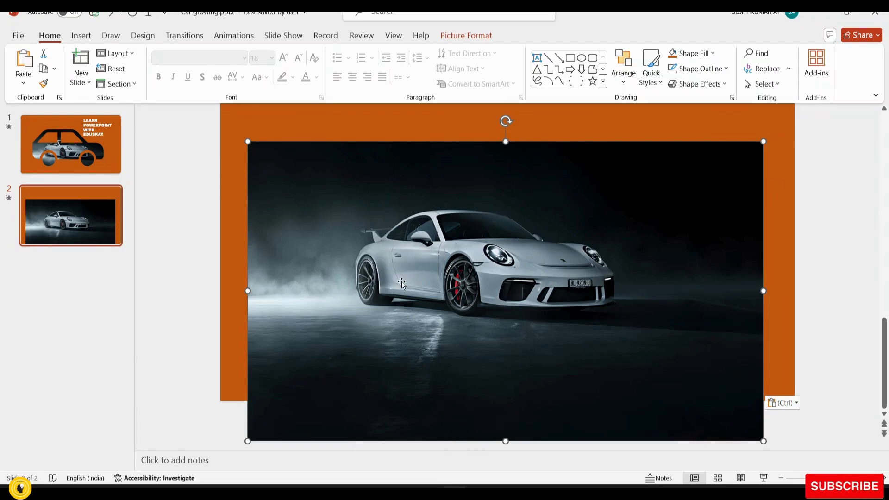
# Step: Apply the Grow/Shrink emphasis animation to the pasted car picture and set it to start With Previous
pyautogui.click(242, 40)
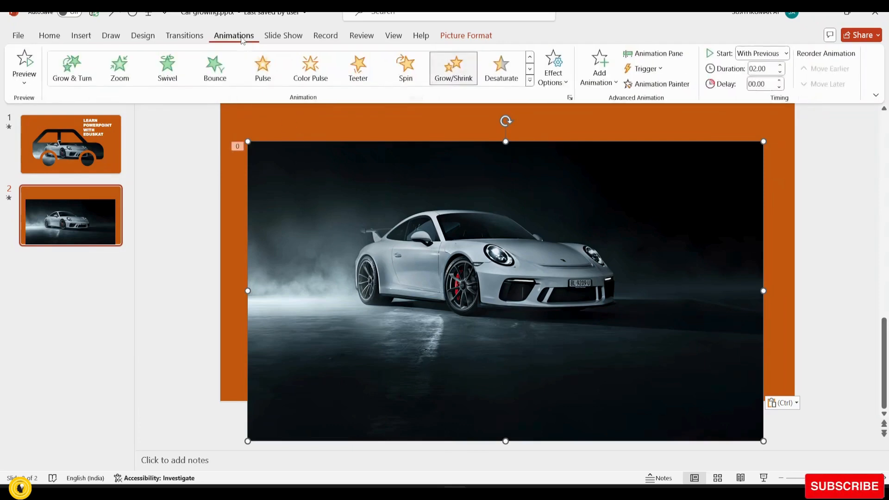
pyautogui.click(529, 81)
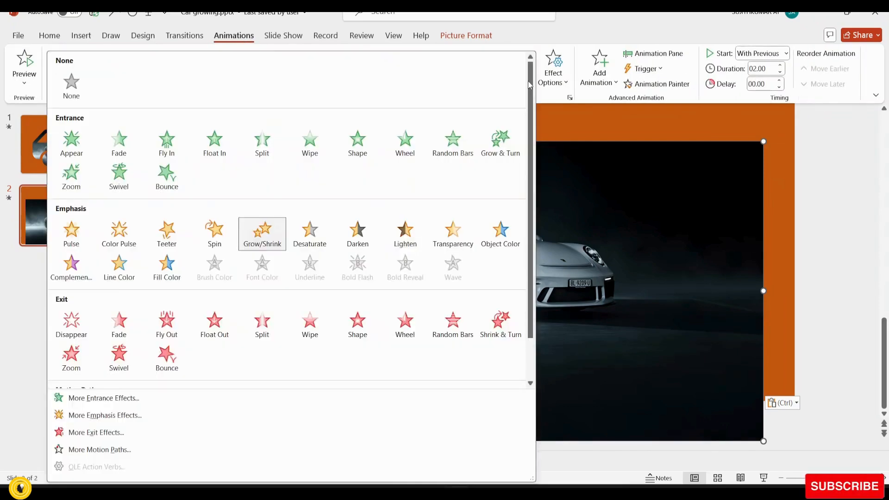
pyautogui.click(263, 238)
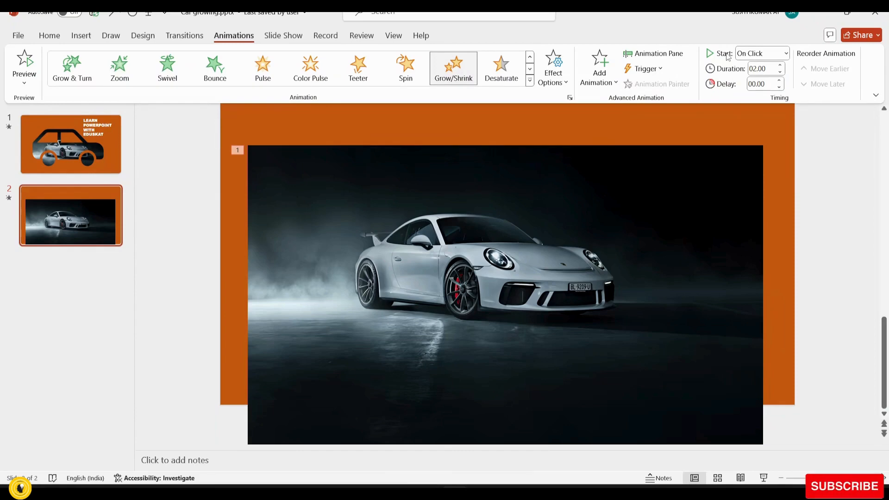
pyautogui.click(785, 54)
pyautogui.click(764, 79)
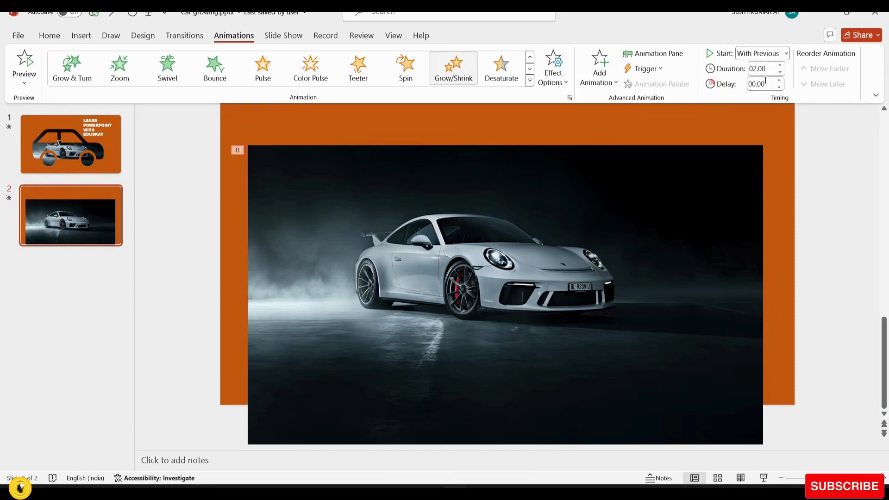
# Step: Set the timing of the picture's Grow/Shrink animation to repeat Until End of Slide
pyautogui.click(648, 53)
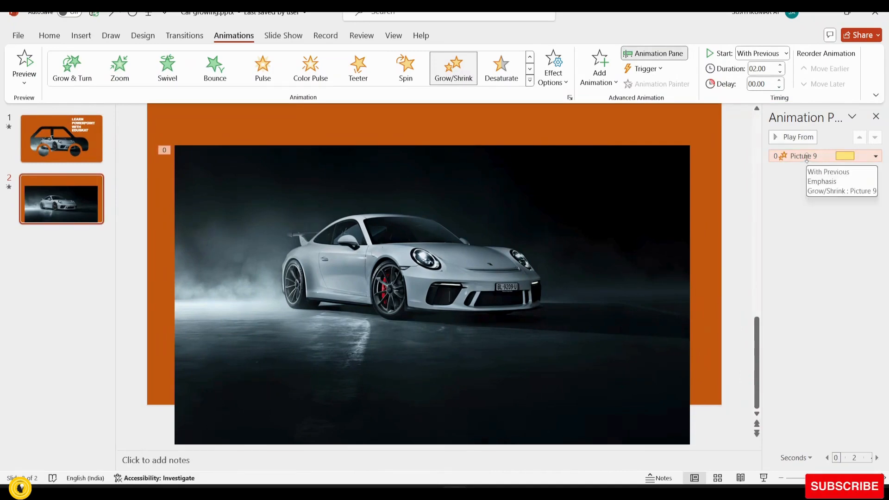
pyautogui.click(875, 156)
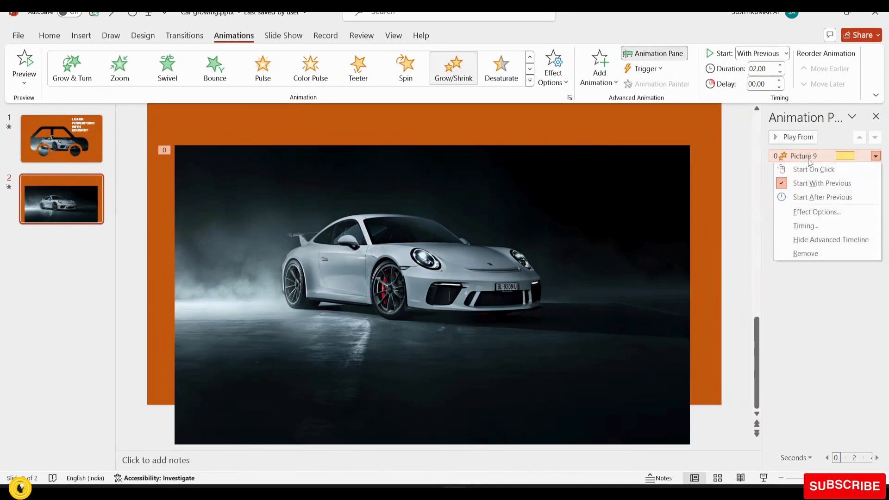
pyautogui.click(810, 224)
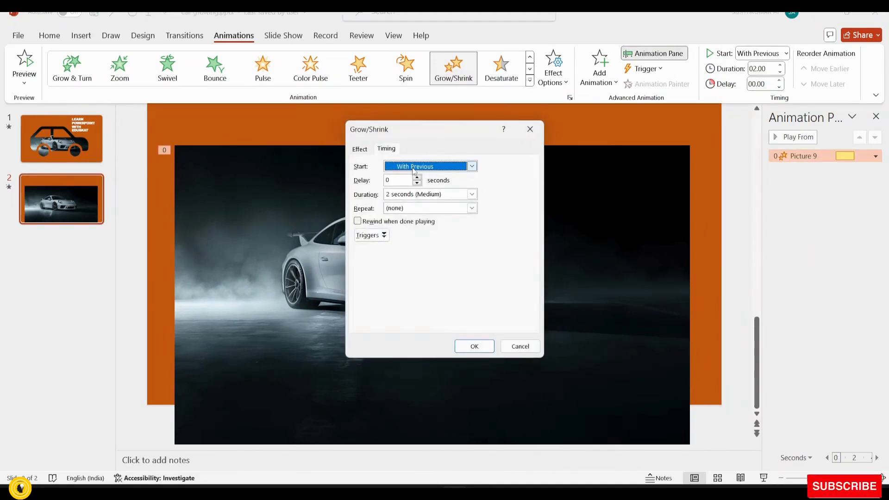
pyautogui.click(471, 208)
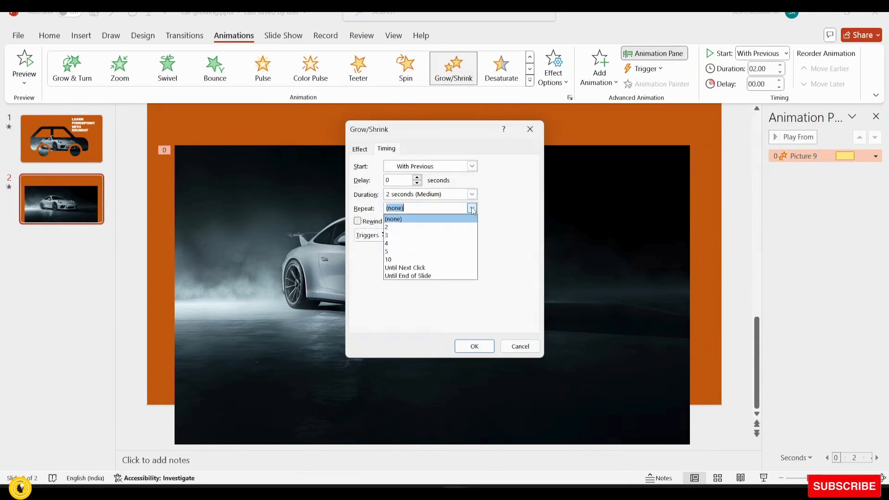
pyautogui.click(424, 276)
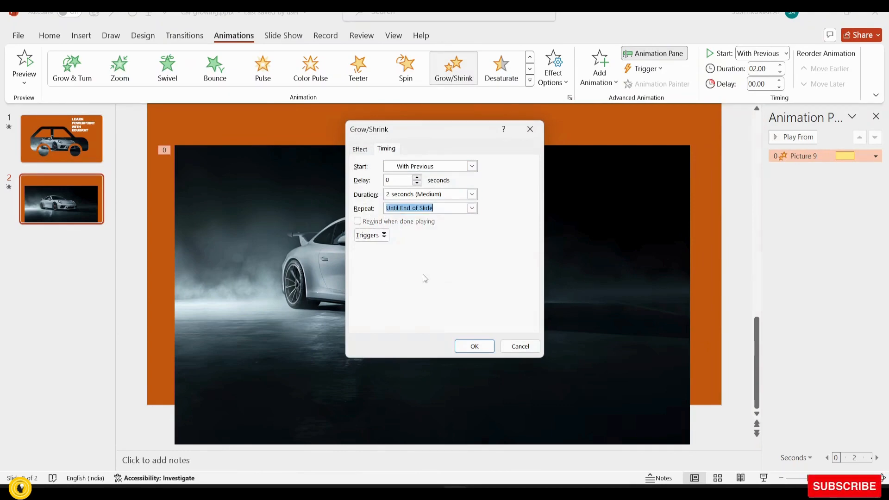
pyautogui.click(474, 347)
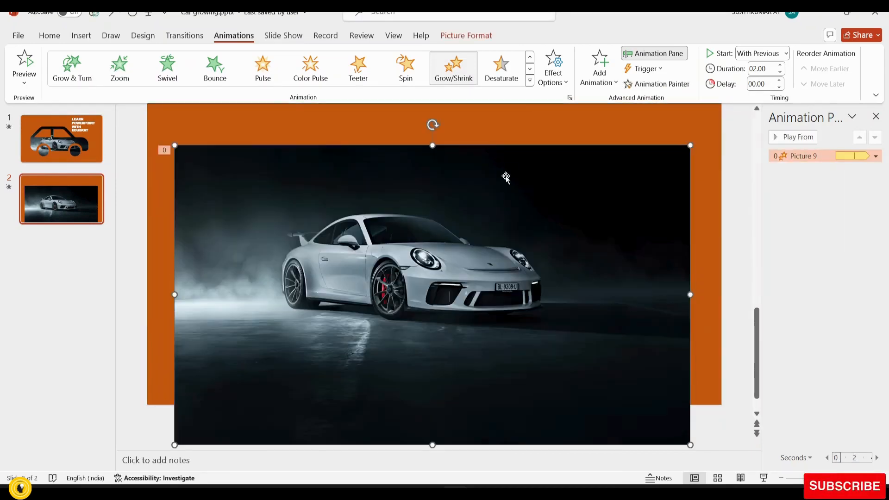
# Step: Send the car picture behind the orange cutout shape and shrink it to about 16.3 cm high by 29 cm wide
pyautogui.click(462, 38)
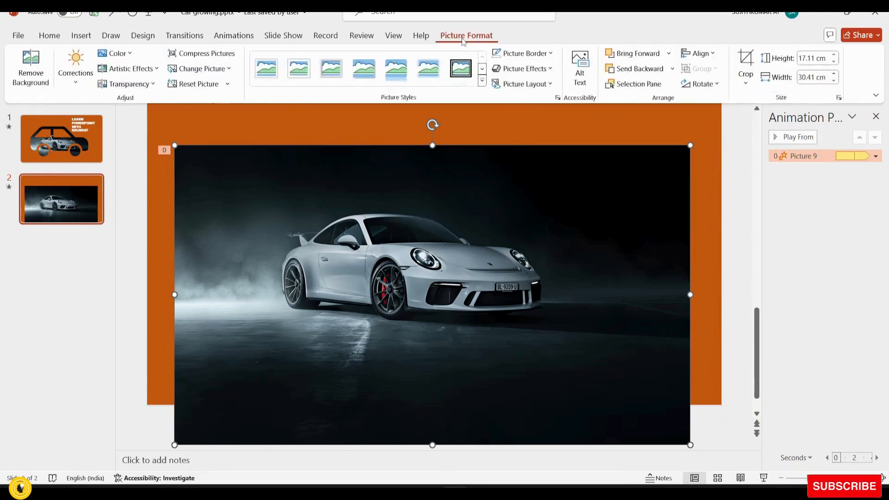
pyautogui.click(637, 71)
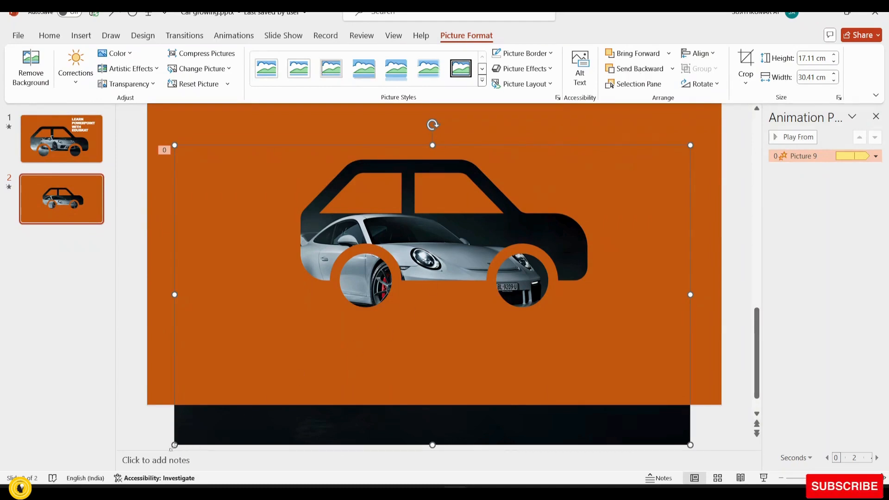
pyautogui.moveTo(174, 444); pyautogui.dragTo(199, 403)
# Step: Position the picture behind the cutout so the sports car fills the silhouette and the picture stays within the slide's lower edge
pyautogui.moveTo(563, 259); pyautogui.dragTo(592, 245)
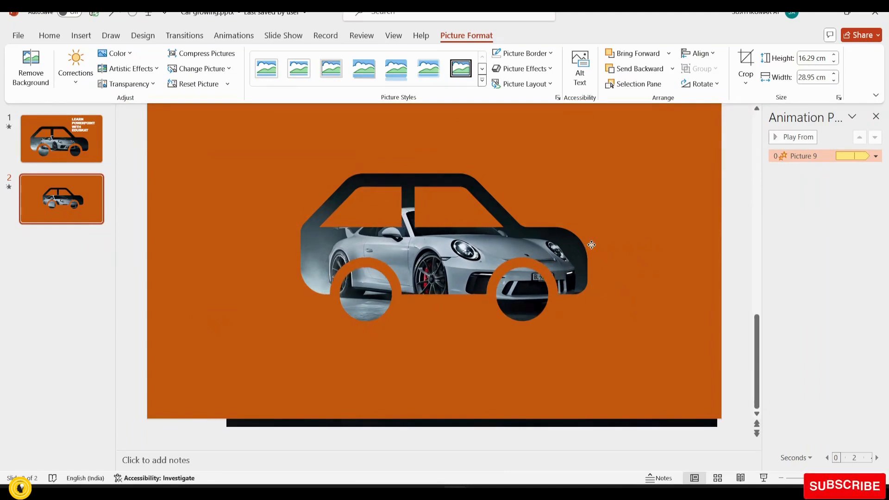
pyautogui.moveTo(591, 244); pyautogui.dragTo(594, 241)
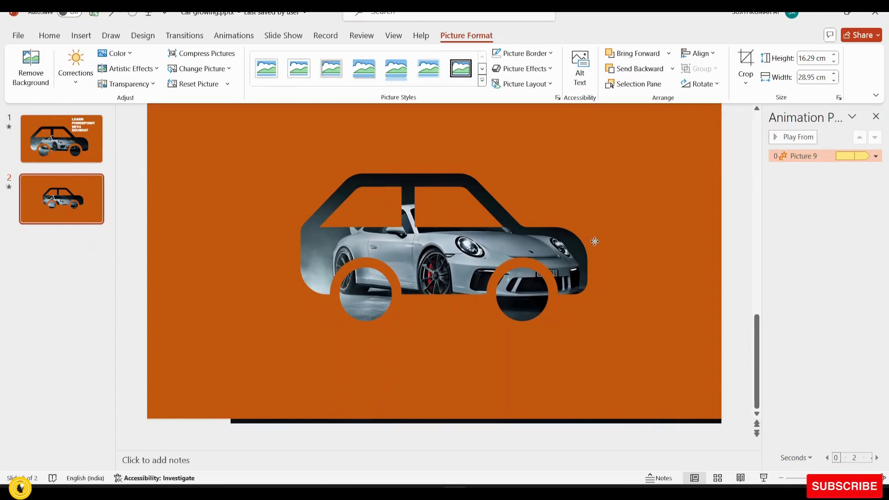
pyautogui.moveTo(594, 241); pyautogui.dragTo(592, 234)
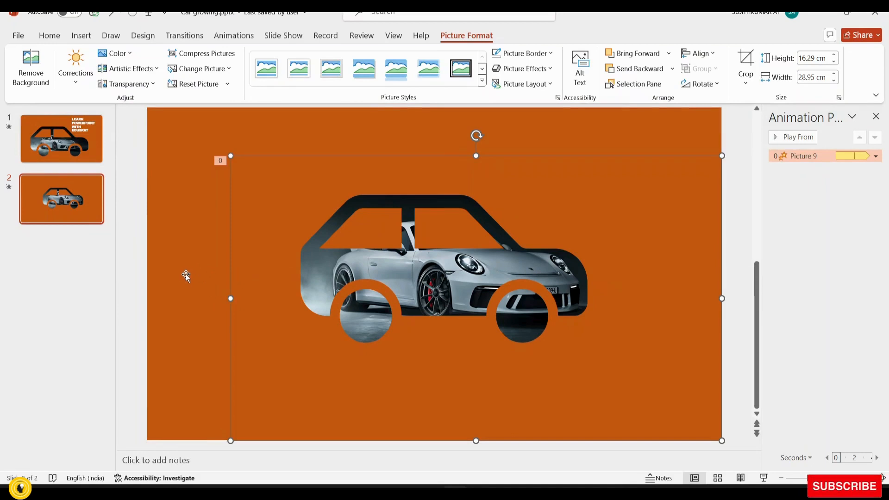
# Step: Add a text box beside the slide reading LEARN, POWERPOINT, WITH, EDUSKAT, with each word on its own line
pyautogui.click(137, 238)
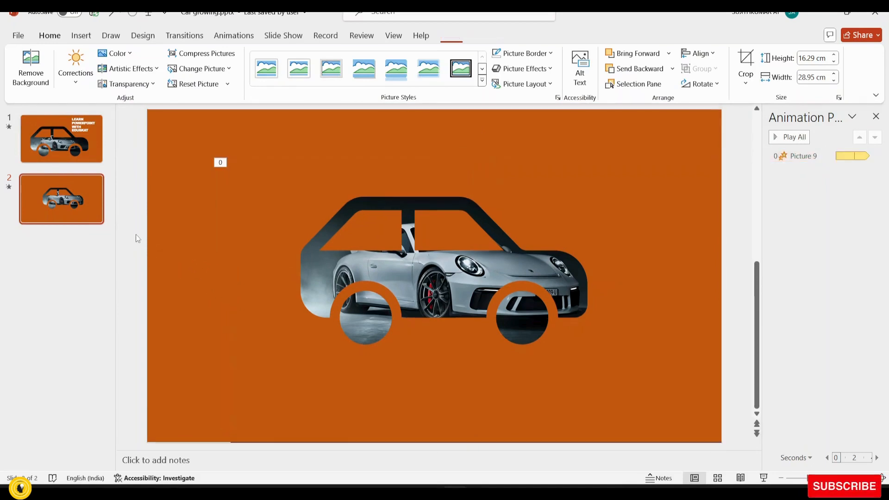
pyautogui.click(537, 58)
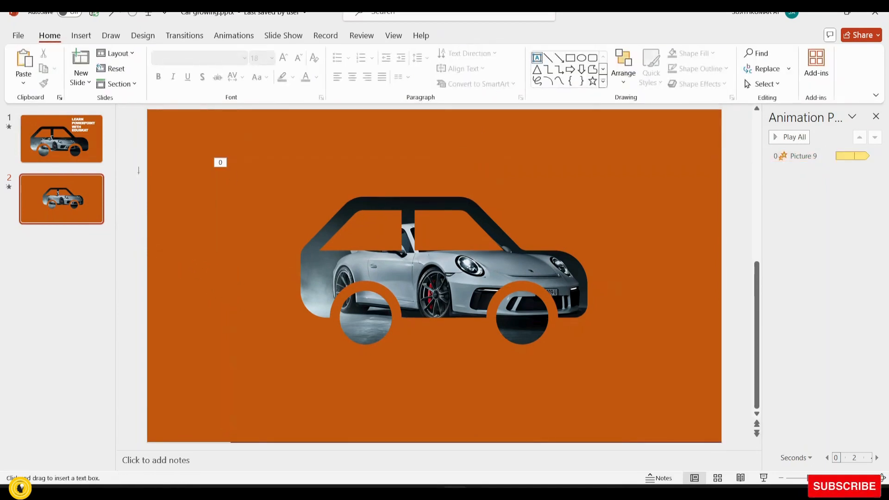
pyautogui.click(126, 171)
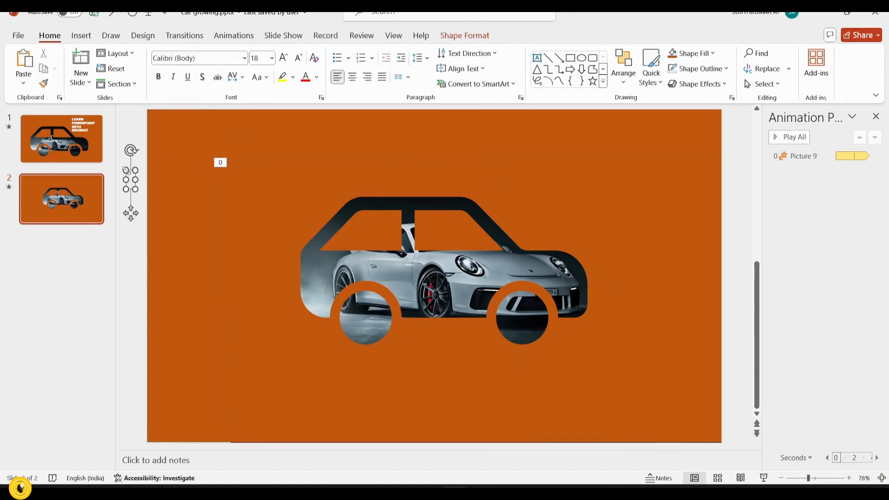
pyautogui.write('LEAR')
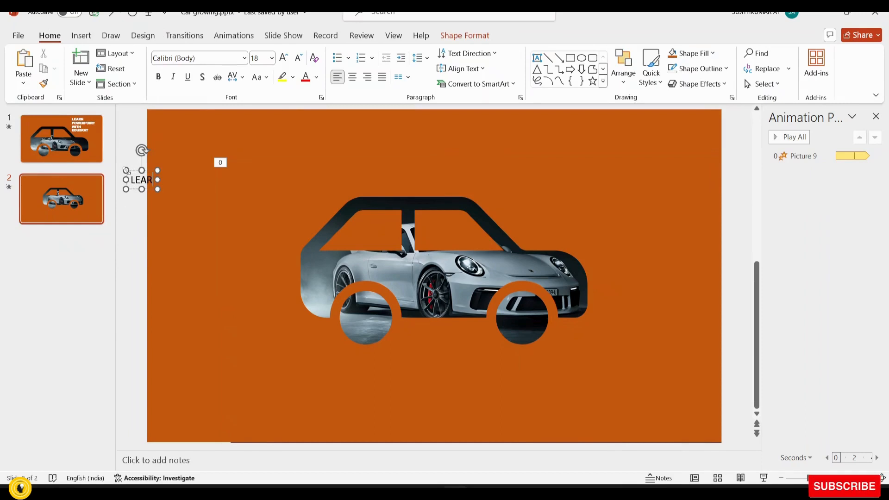
pyautogui.write('N')
pyautogui.press('Return')
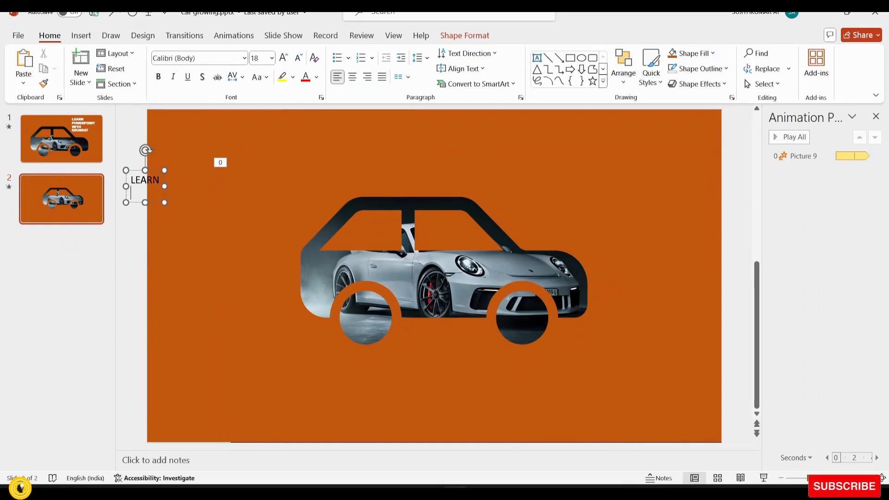
pyautogui.write('POWER')
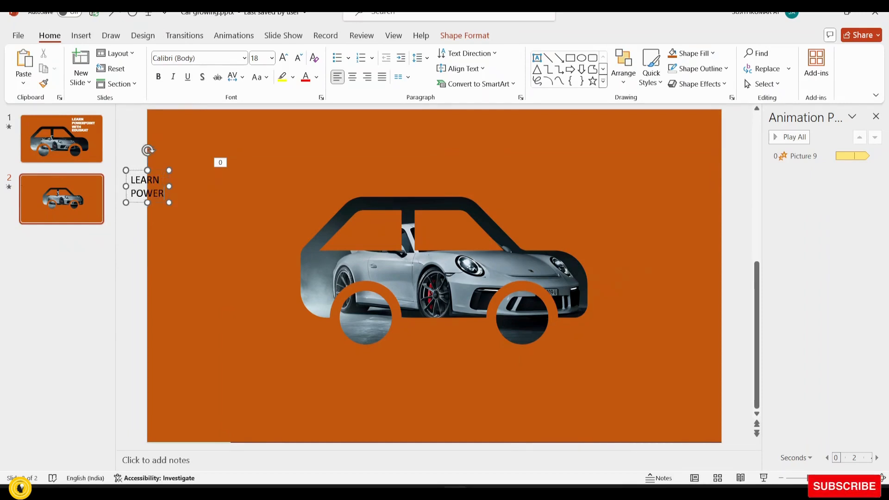
pyautogui.write('POINT')
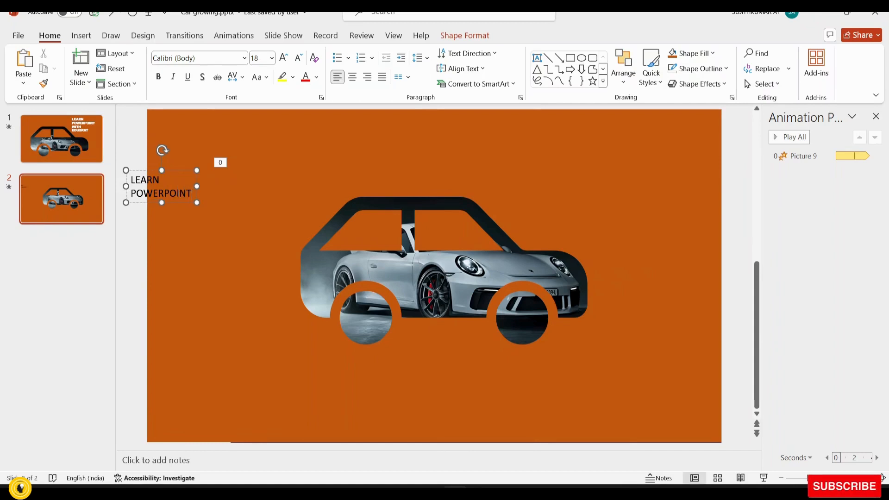
pyautogui.press('Return')
pyautogui.write('WIT')
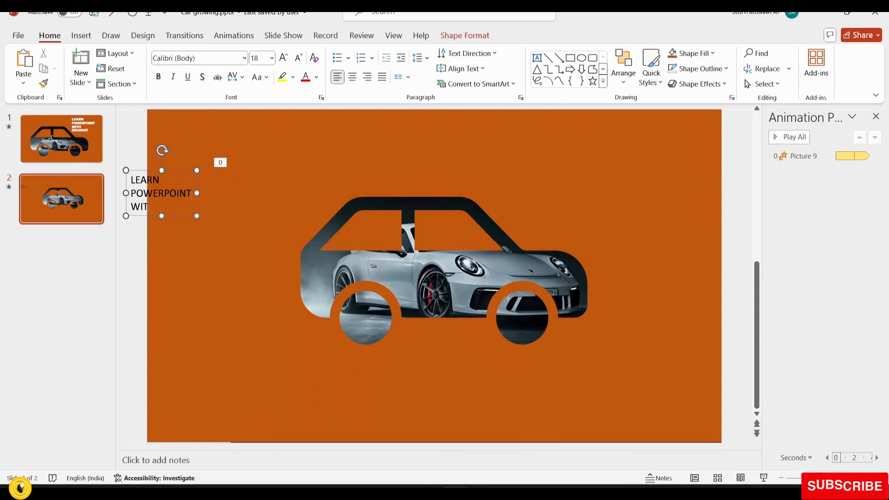
pyautogui.write('H')
pyautogui.press('Return')
pyautogui.write('EDU')
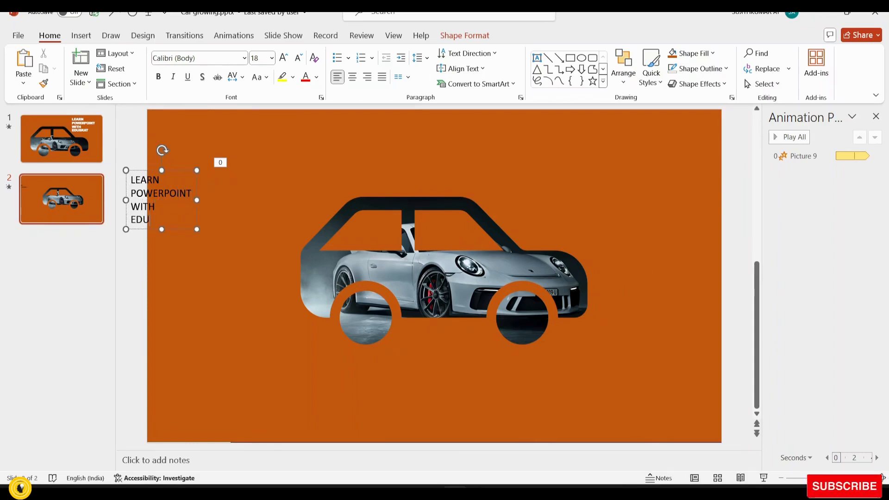
pyautogui.write('SKAT')
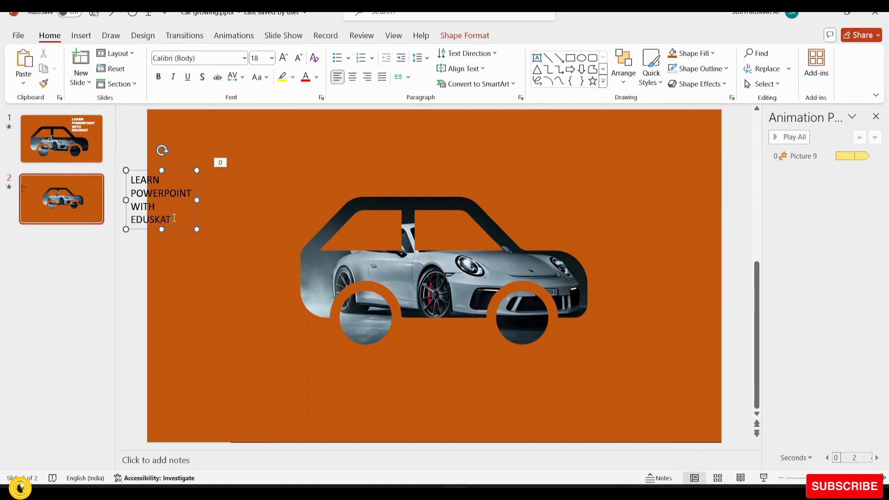
# Step: Format all the text in the new text box as Arial Black at 32 pt
pyautogui.hotkey('ctrl', 'a')
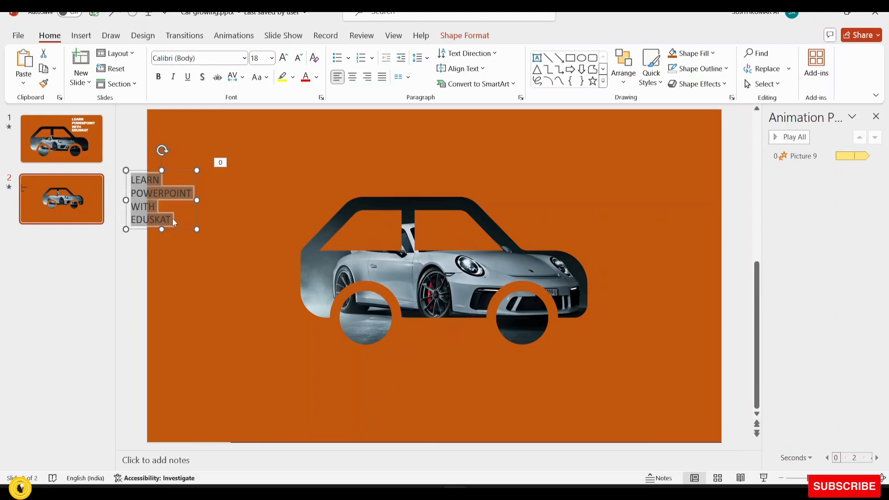
pyautogui.click(243, 58)
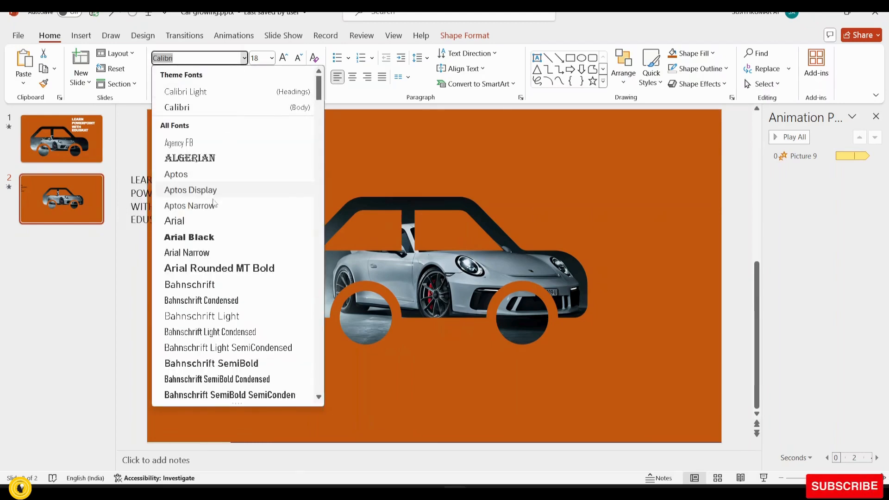
pyautogui.click(194, 238)
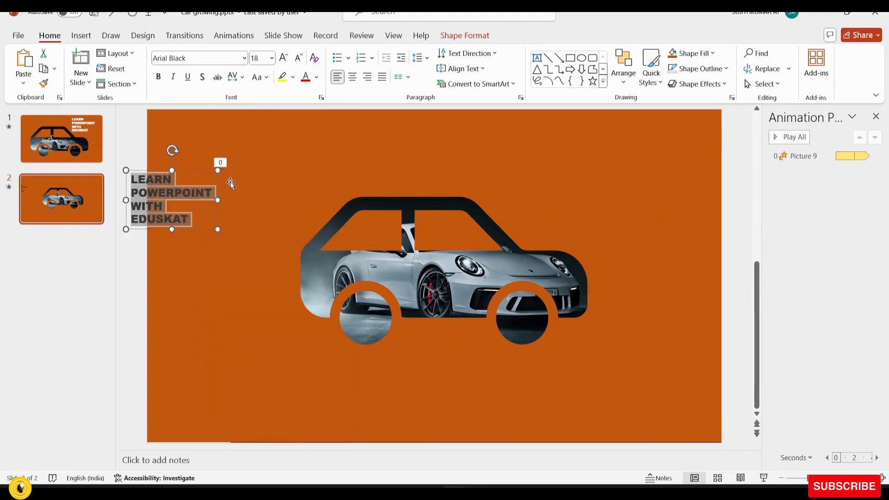
pyautogui.click(283, 57)
pyautogui.click(284, 57)
pyautogui.click(284, 57)
pyautogui.click(284, 58)
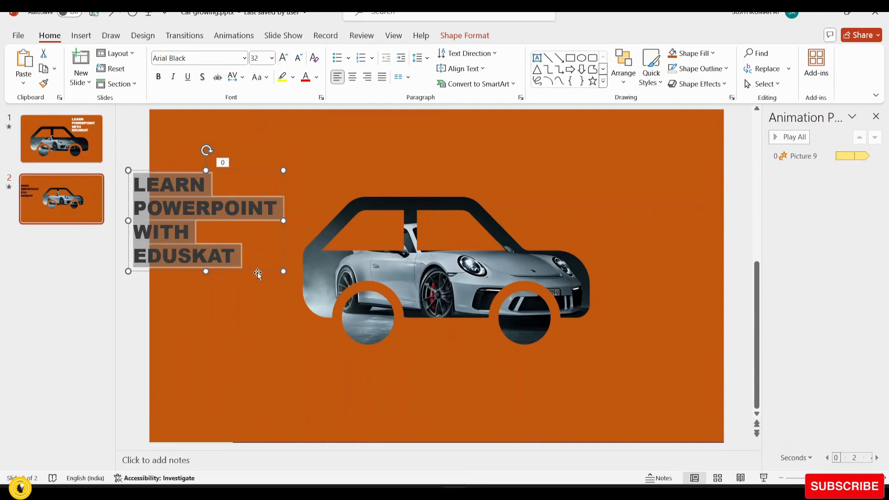
# Step: Move the text box to the slide's upper-right area, above the car's hood, and colour its text white
pyautogui.moveTo(258, 273); pyautogui.dragTo(665, 236)
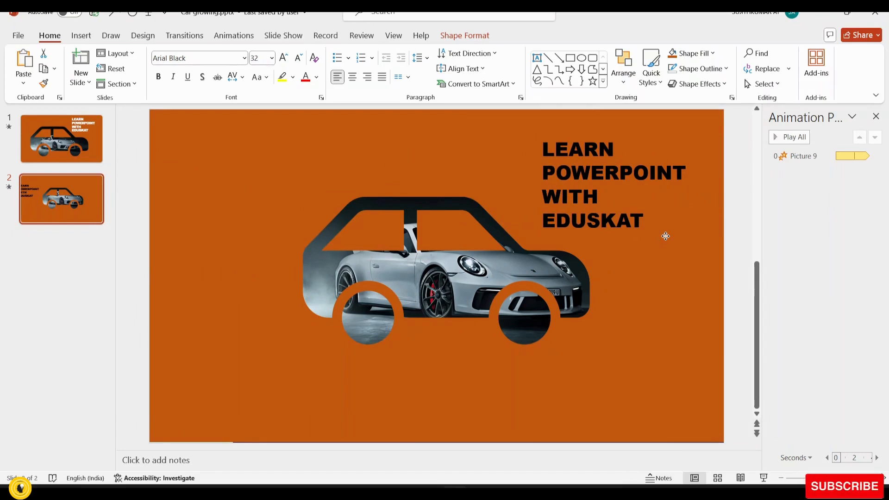
pyautogui.click(665, 236)
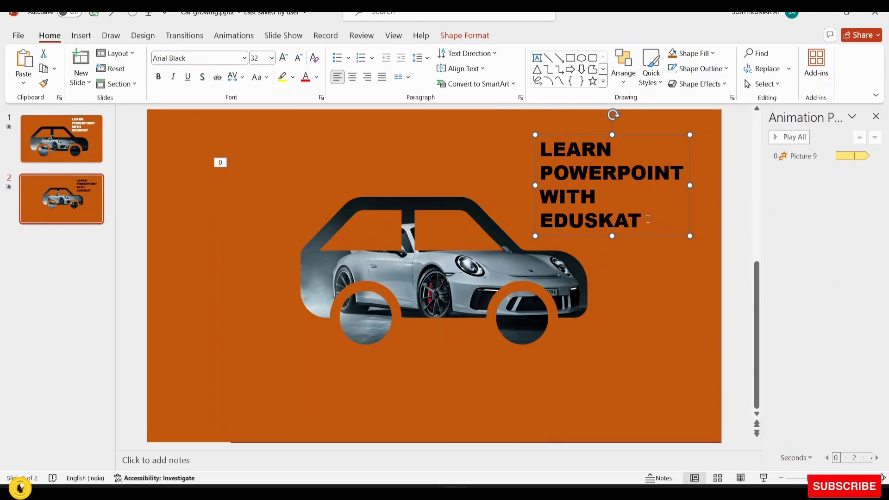
pyautogui.moveTo(648, 219); pyautogui.dragTo(551, 149)
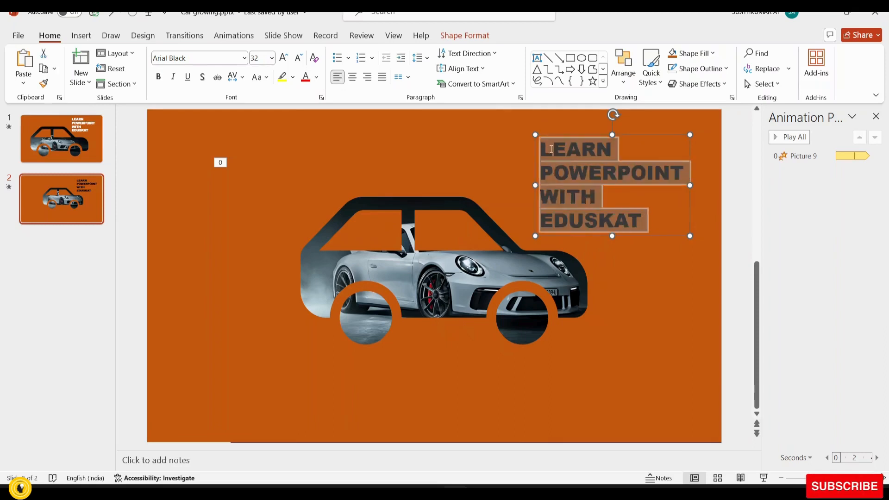
pyautogui.click(317, 77)
pyautogui.click(304, 108)
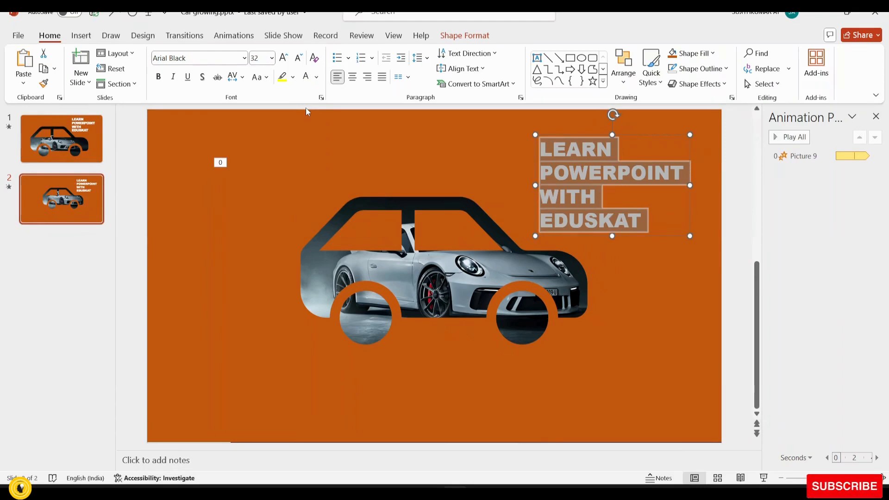
# Step: Apply the Fly In entrance animation to the four text lines with the direction From Right
pyautogui.click(231, 40)
pyautogui.click(215, 70)
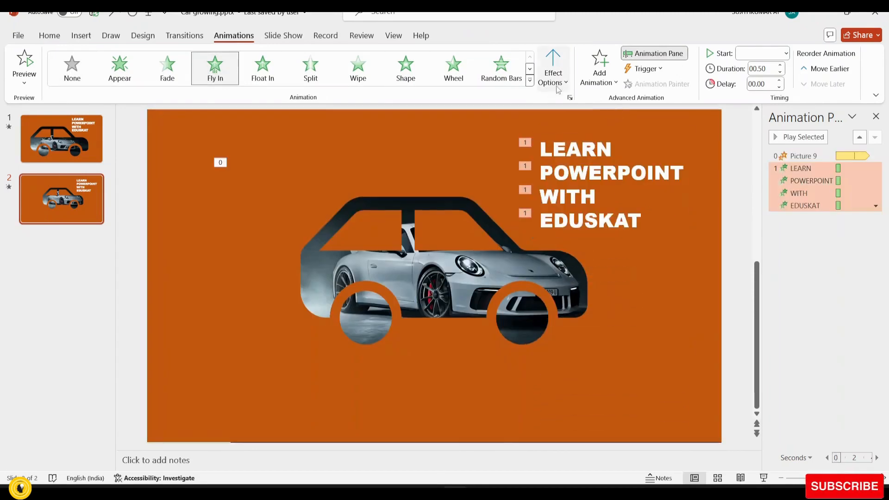
pyautogui.click(552, 70)
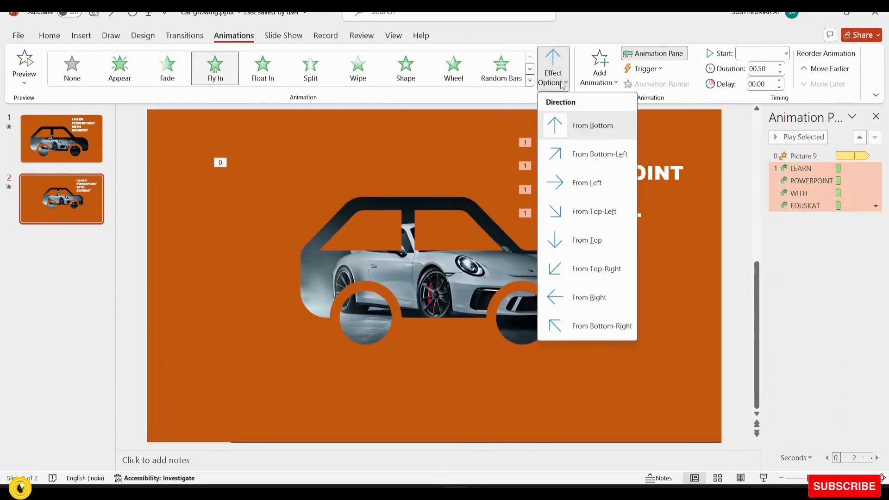
pyautogui.click(584, 298)
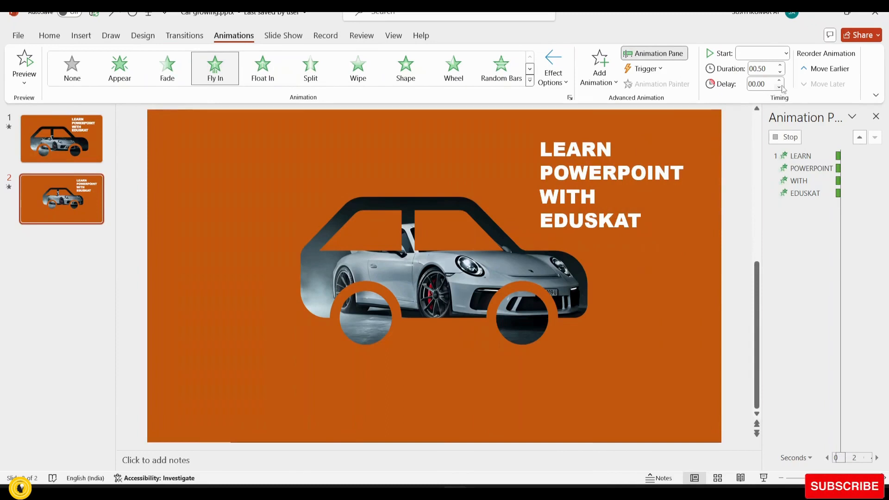
# Step: Set the text lines' Fly In animation to a 2-second duration, starting With Previous
pyautogui.click(781, 65)
pyautogui.click(780, 66)
pyautogui.click(780, 66)
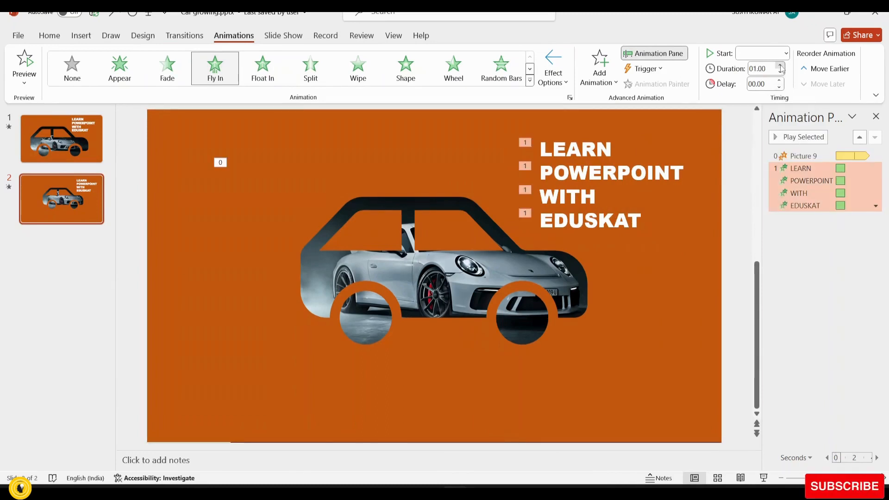
pyautogui.click(780, 66)
pyautogui.click(780, 66)
pyautogui.click(780, 65)
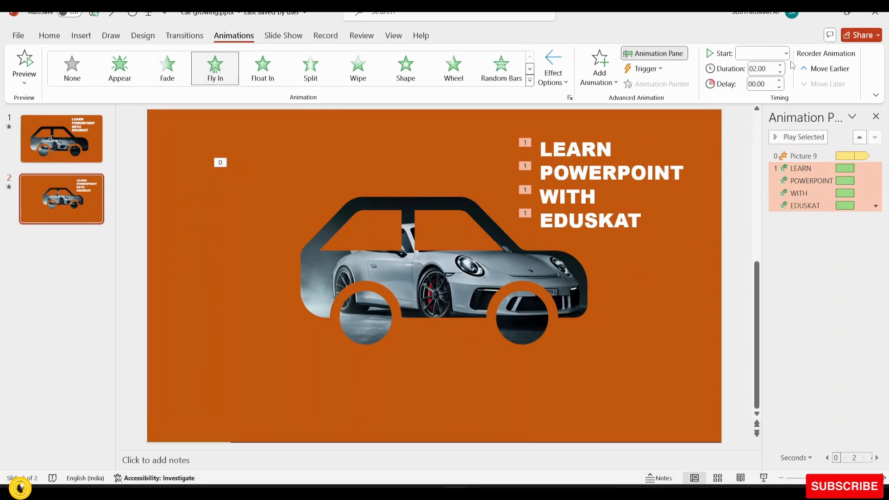
pyautogui.click(786, 53)
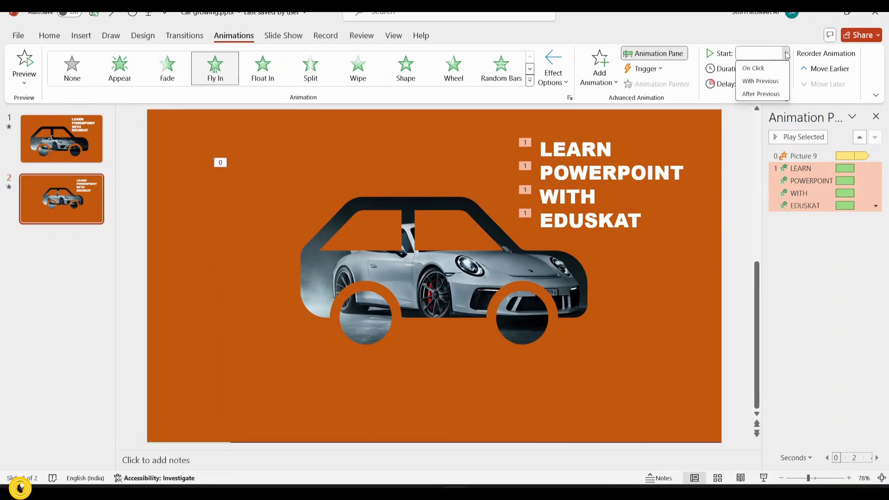
pyautogui.click(760, 80)
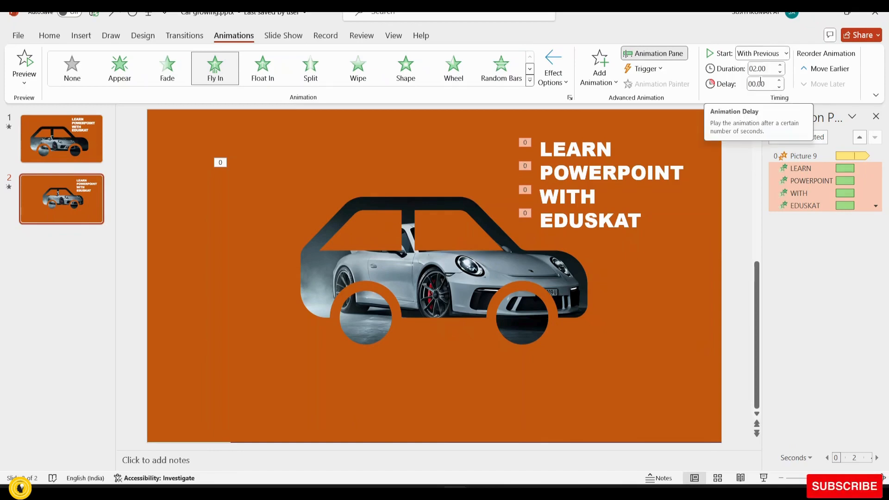
# Step: Give the text's Fly In animation a bounce end of about 1.3 sec and play the slide as a slide show
pyautogui.rightClick(804, 170)
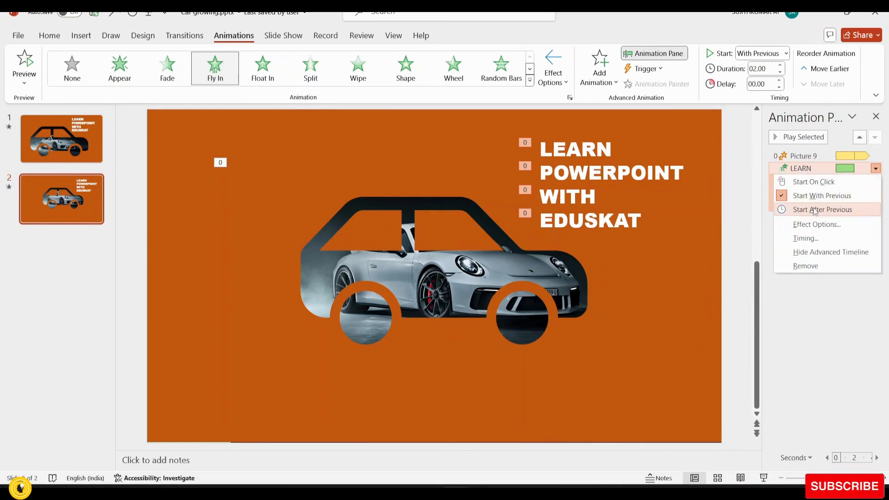
pyautogui.click(816, 225)
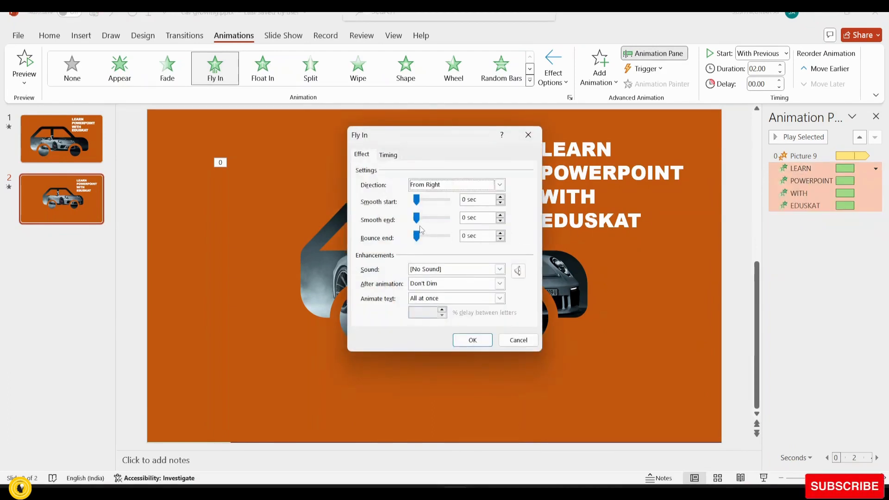
pyautogui.moveTo(417, 237); pyautogui.dragTo(440, 238)
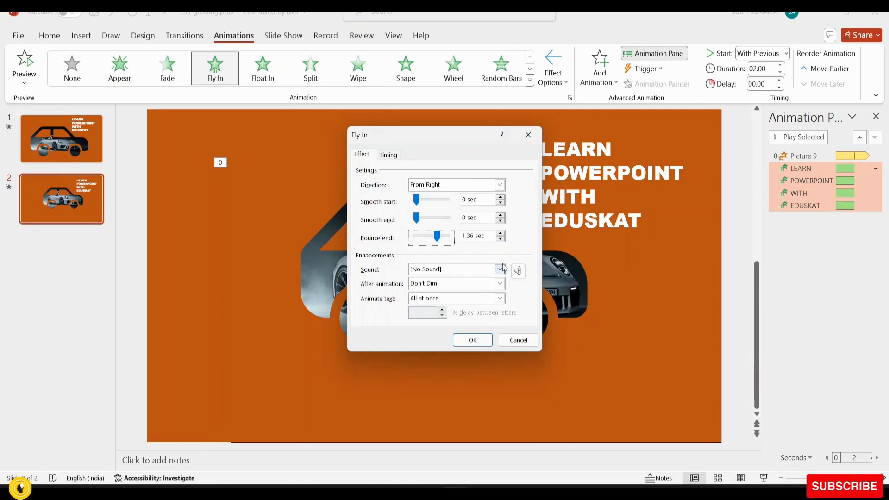
pyautogui.click(501, 239)
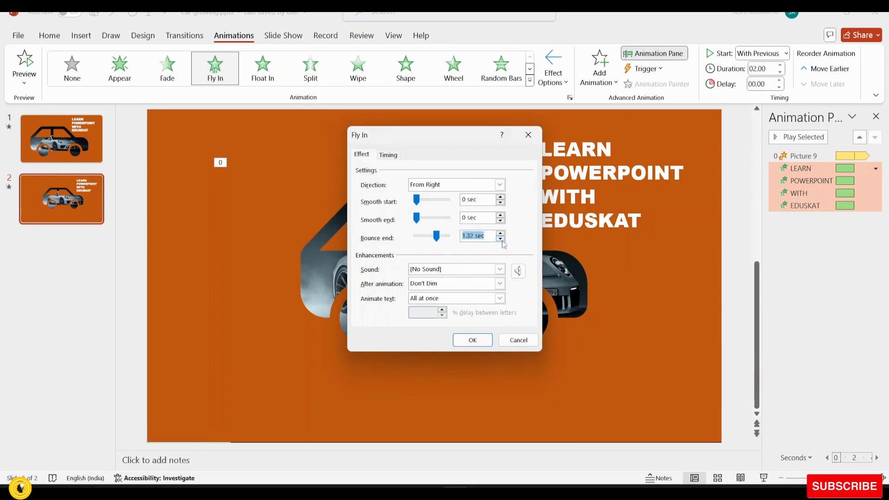
pyautogui.click(501, 240)
pyautogui.click(471, 341)
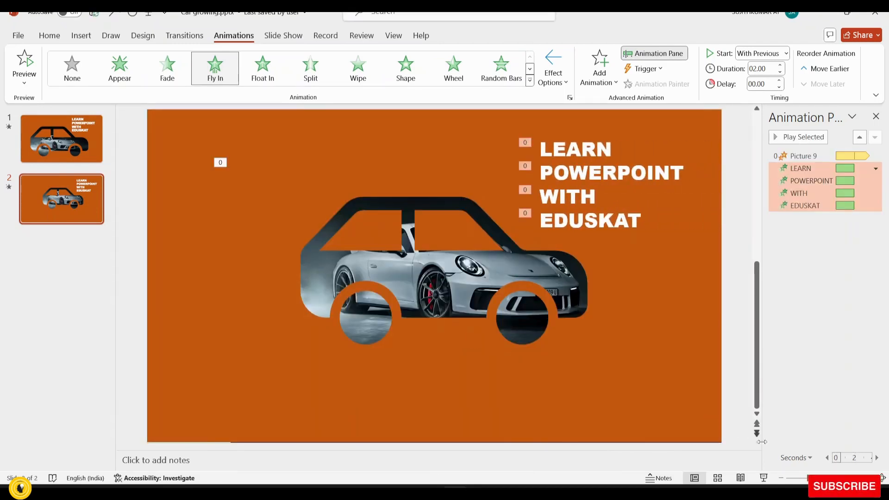
pyautogui.click(764, 478)
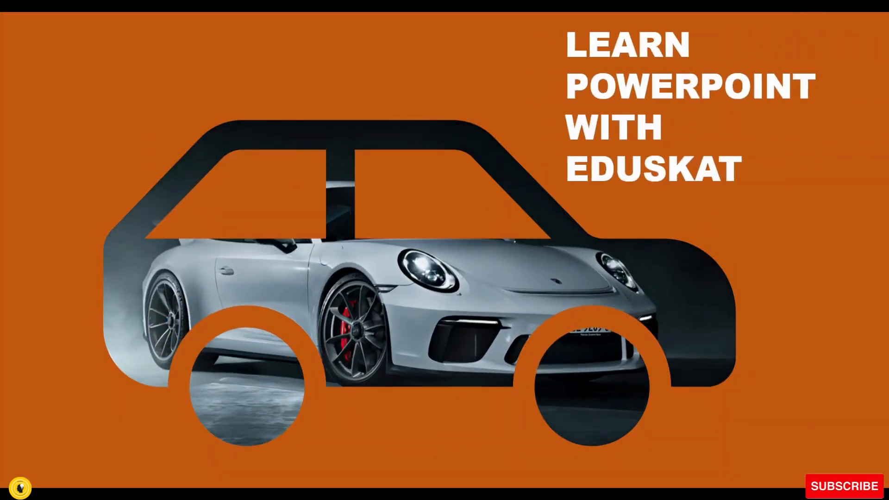